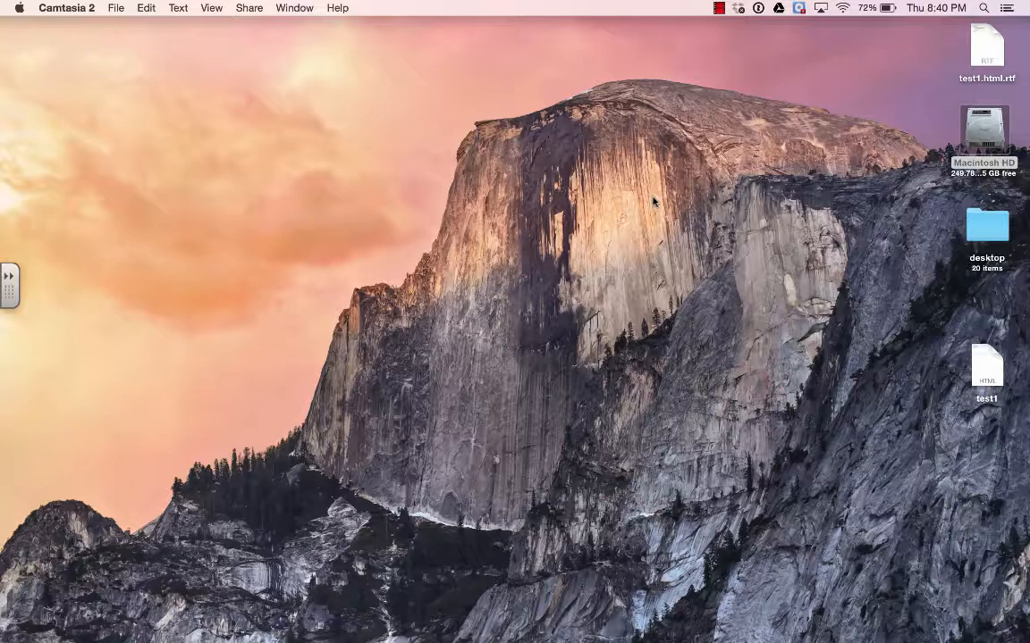
Launch Safari from the Quicksilver launcher by searching 'saf', landing on peardeck.com.
key(ctrl+space)
text(camsaf)
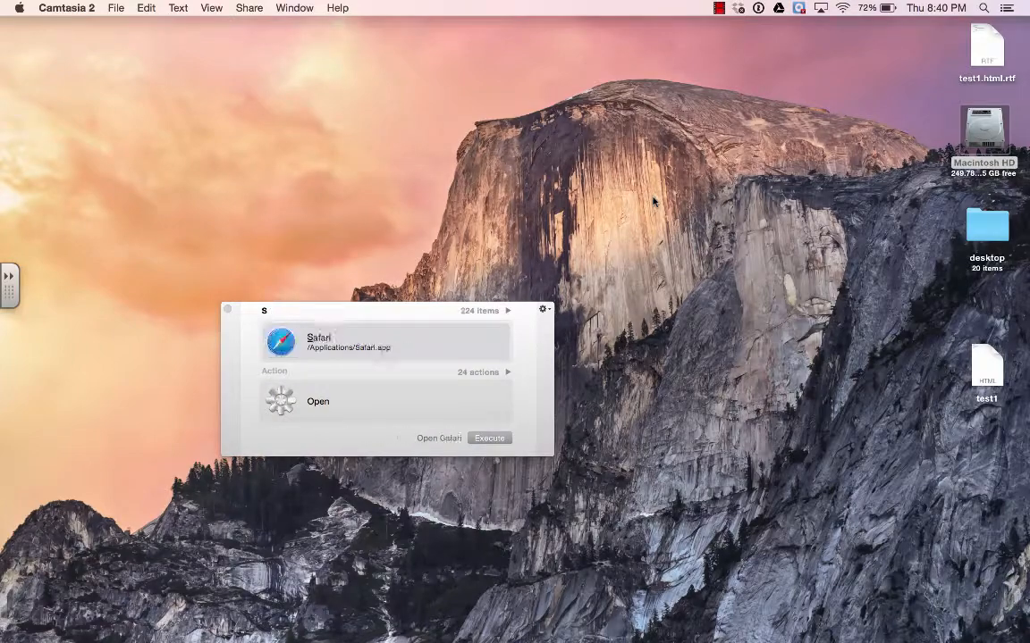
key(Return)
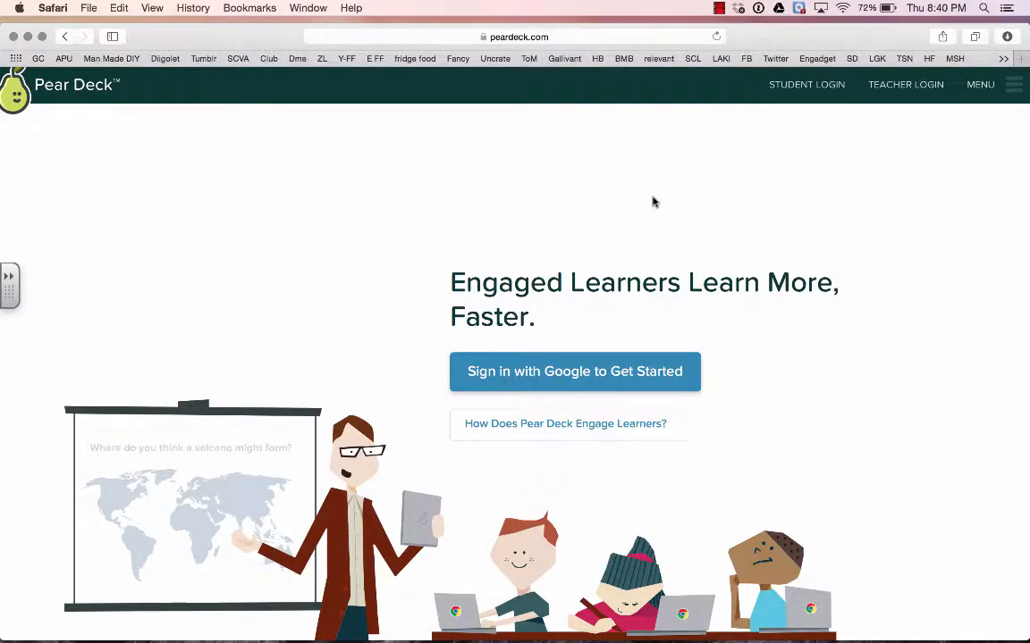
Sign in with Google and create a new 'Untitled Pear Deck'.
click(593, 379)
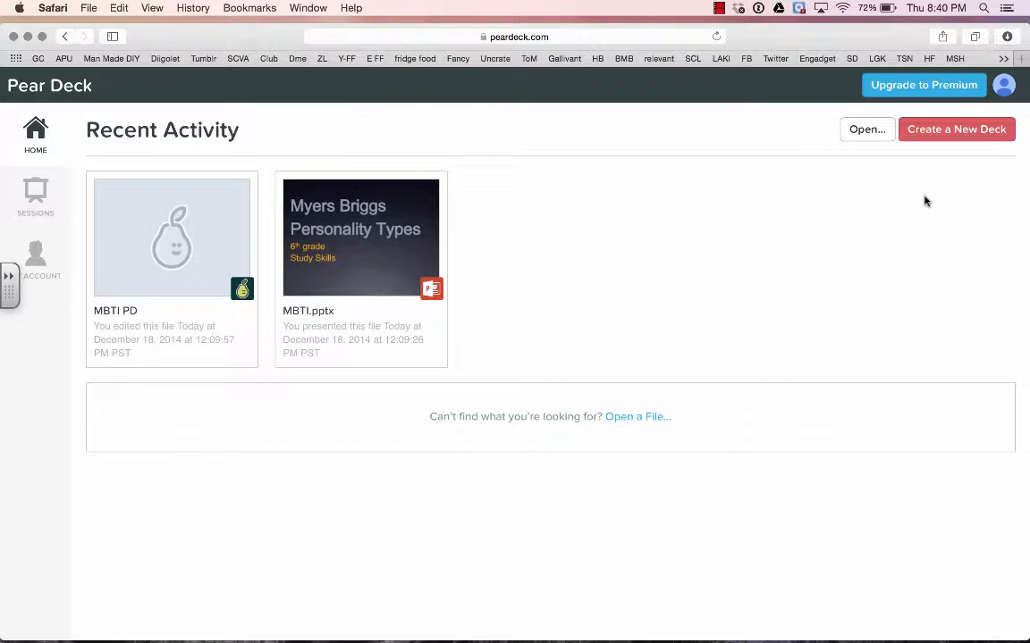
click(974, 129)
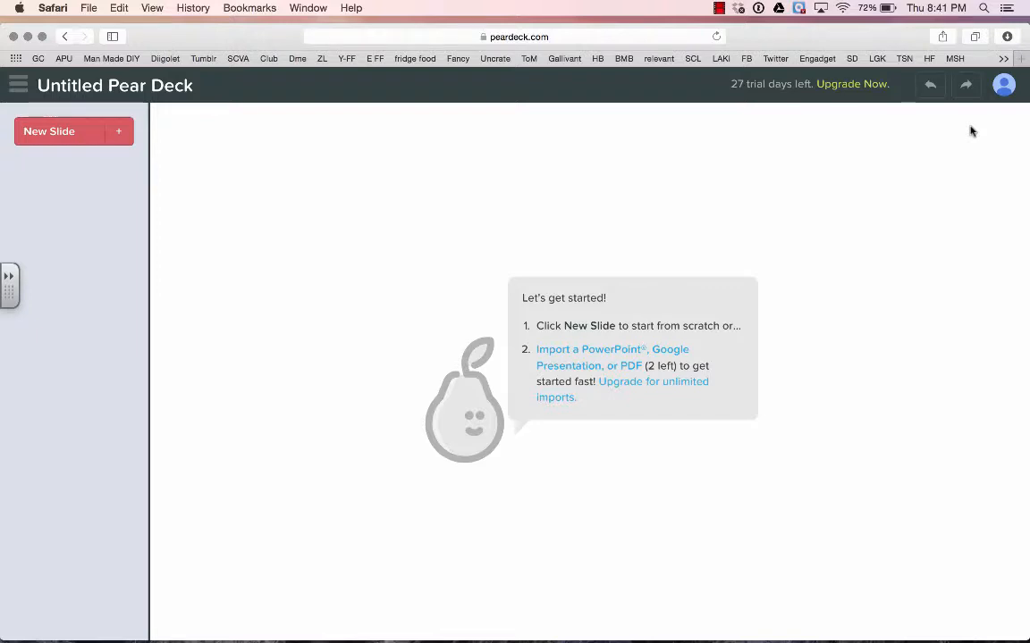
Import agendas.pptx into the new deck as its slides.
click(582, 357)
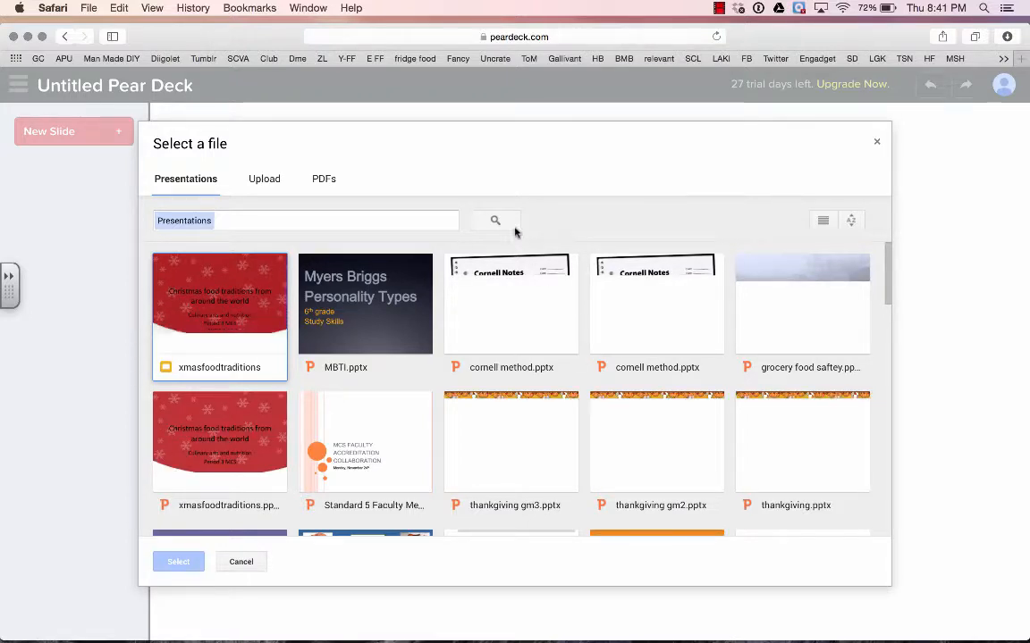
scroll(471, 350, down, 4)
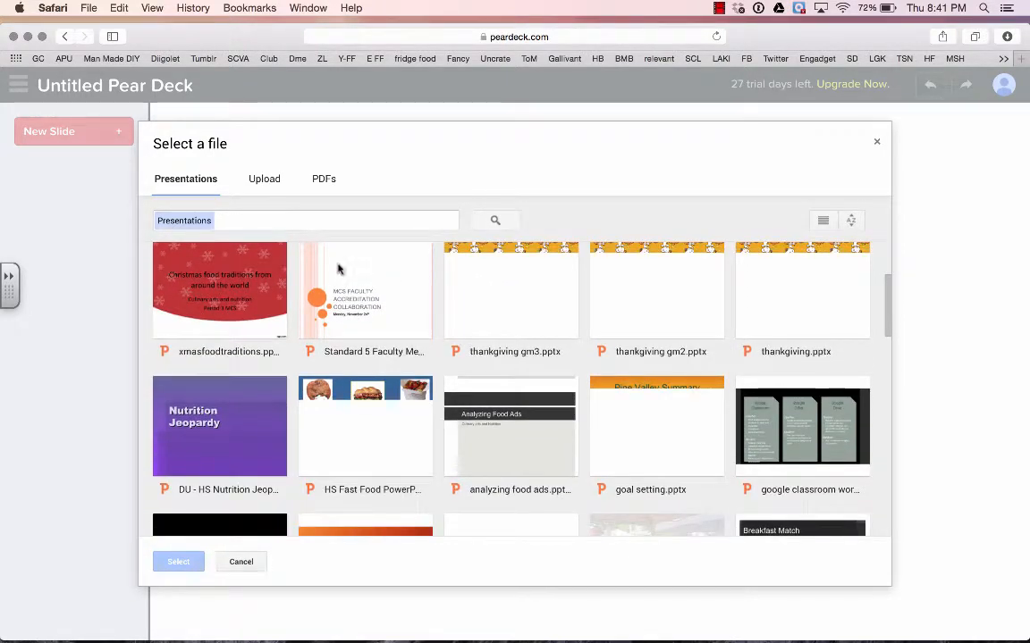
scroll(331, 362, down, 4)
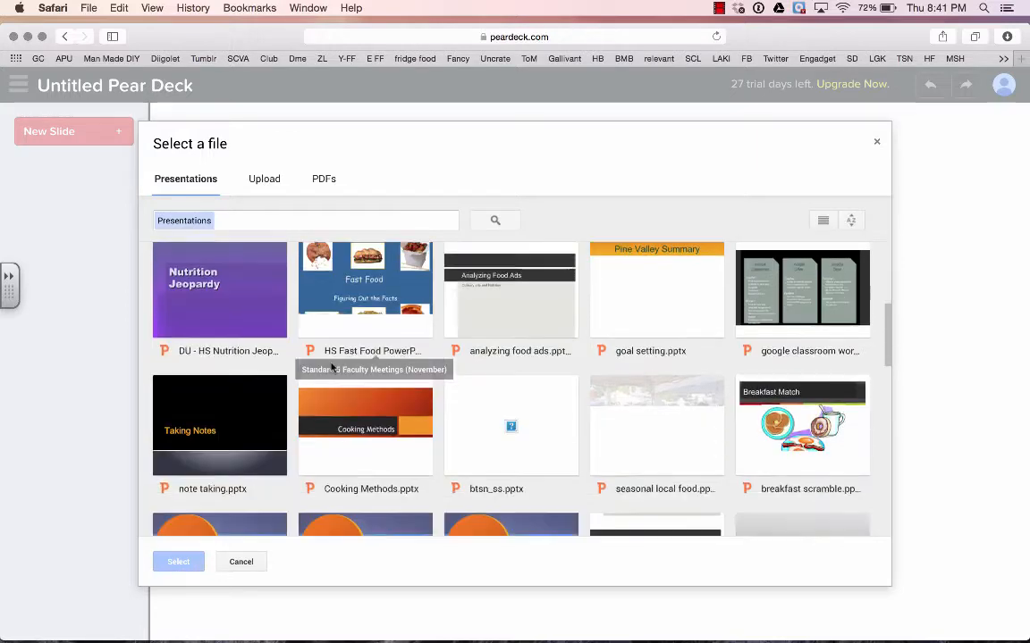
scroll(331, 366, down, 2)
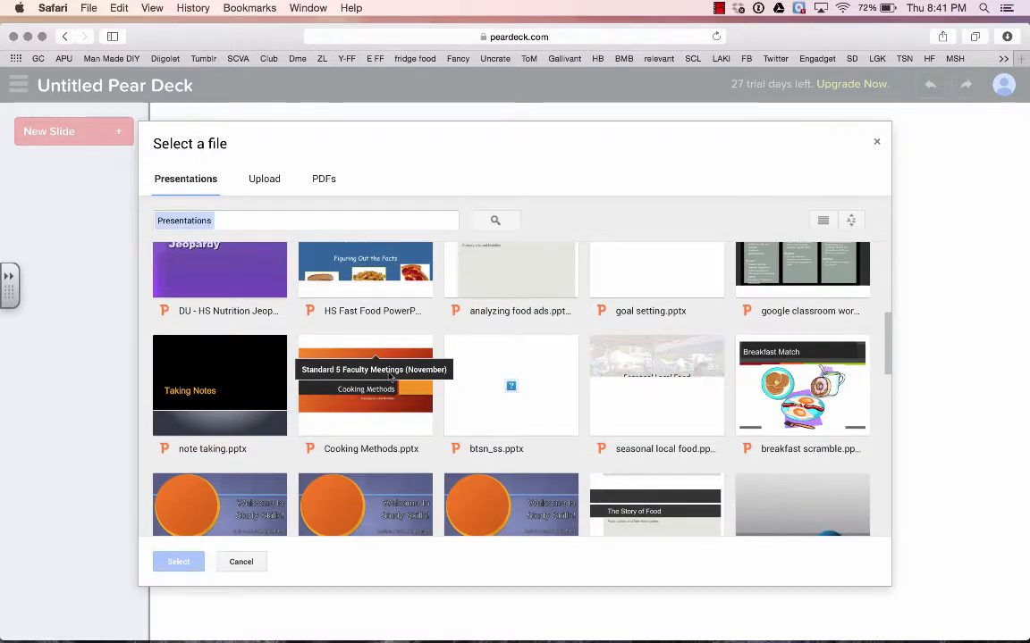
scroll(335, 356, down, 5)
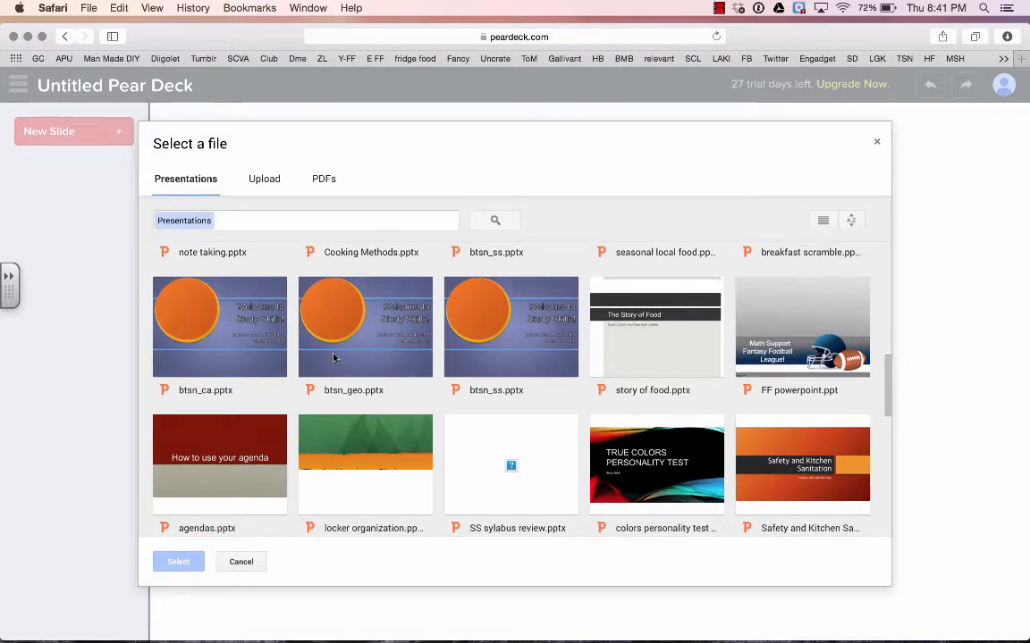
scroll(333, 358, down, 2)
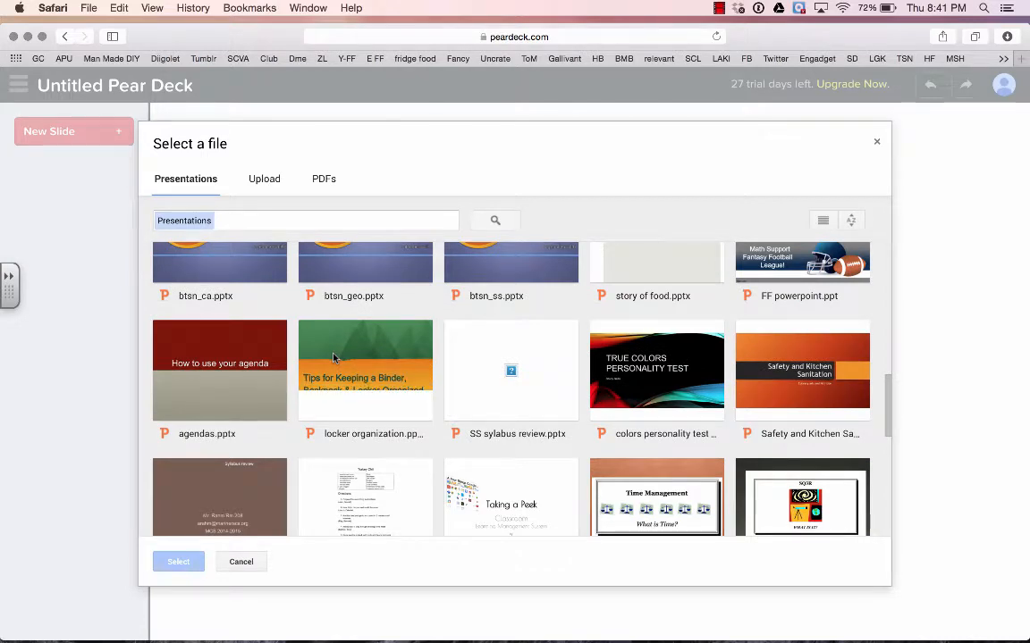
click(184, 334)
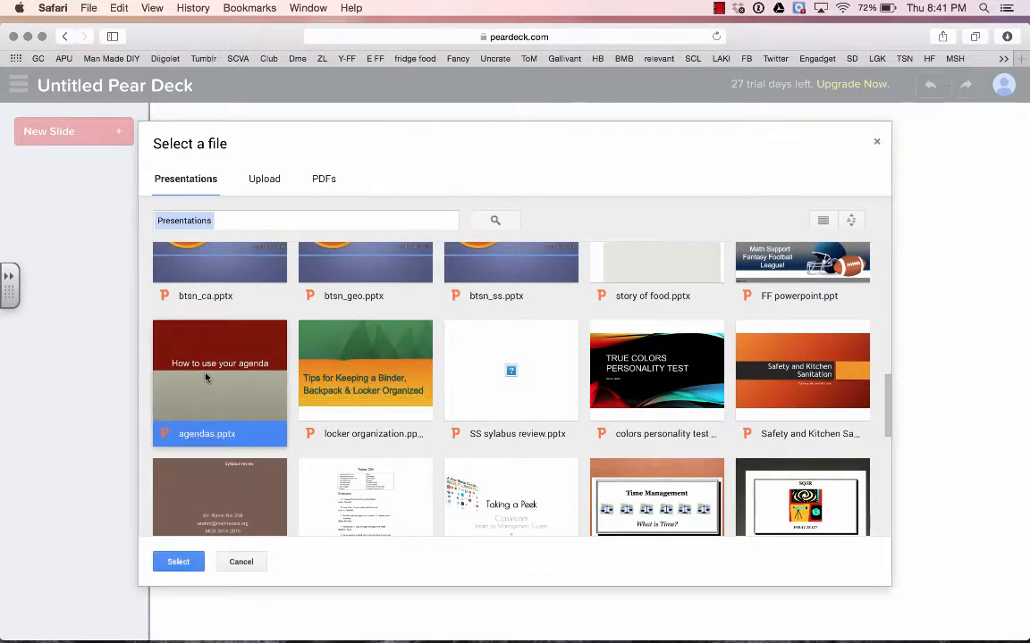
click(181, 561)
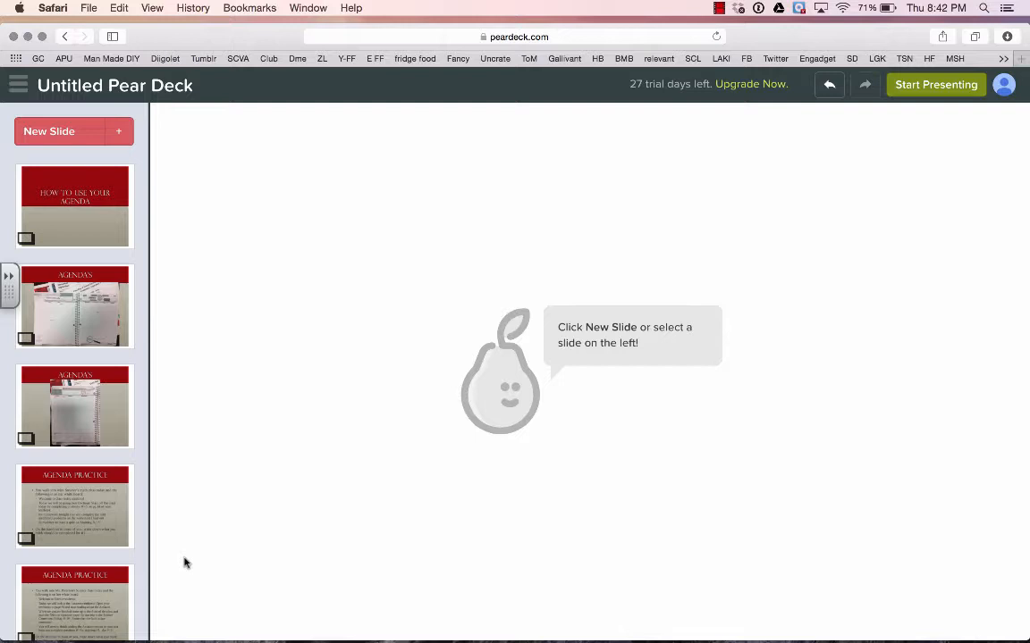
Preview the How to Use Your Agenda, Agenda Practice and Agendas slides.
mouse_move(121, 379)
click(98, 205)
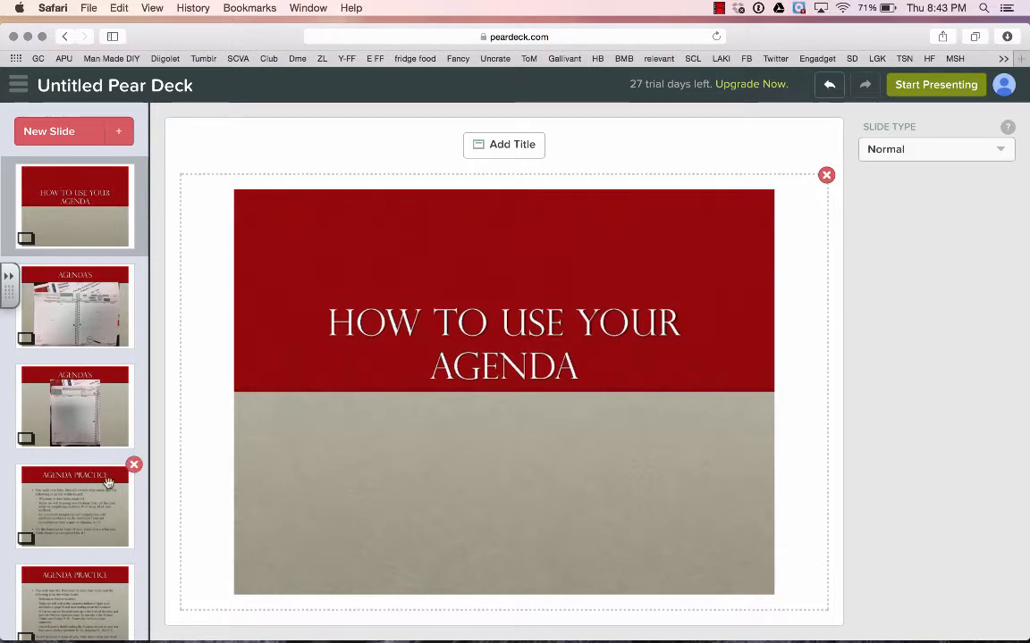
scroll(92, 443, down, 3)
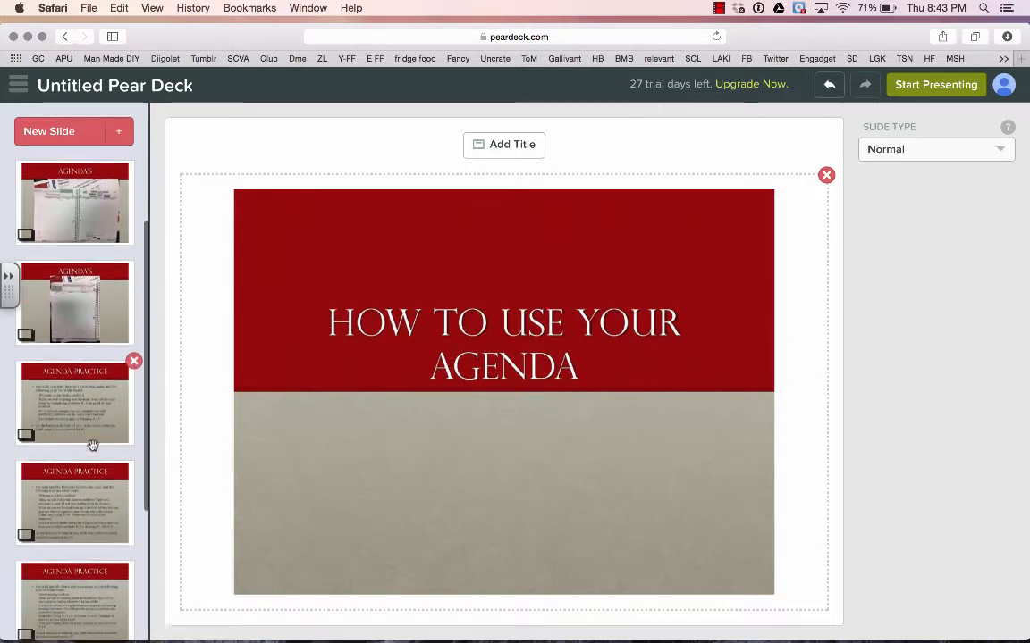
scroll(92, 445, down, 2)
click(80, 327)
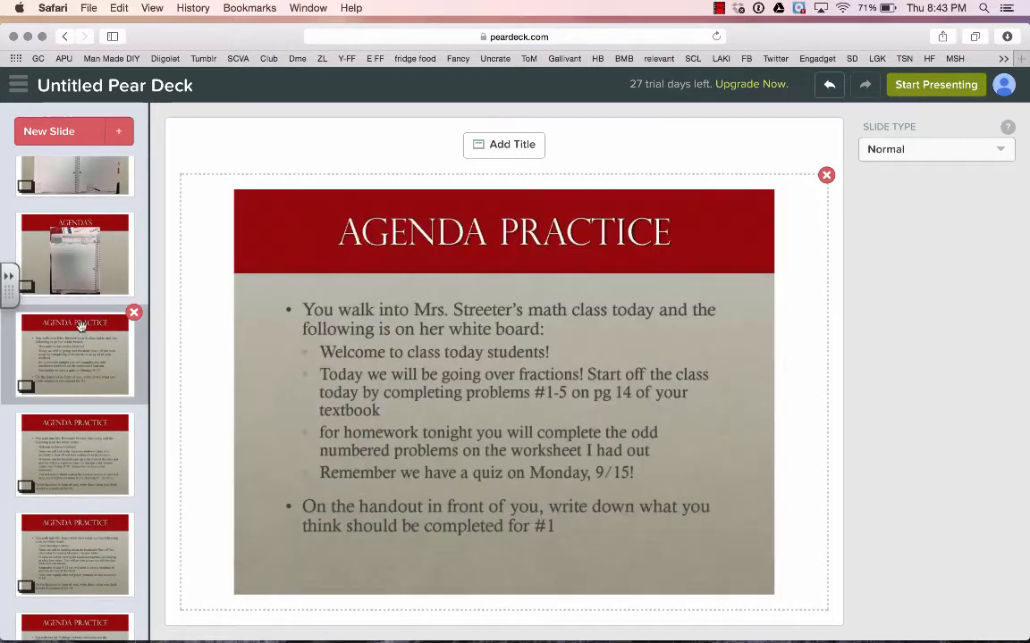
click(81, 268)
Insert a blank slide after the first Agenda Practice slide.
scroll(81, 265, up, 2)
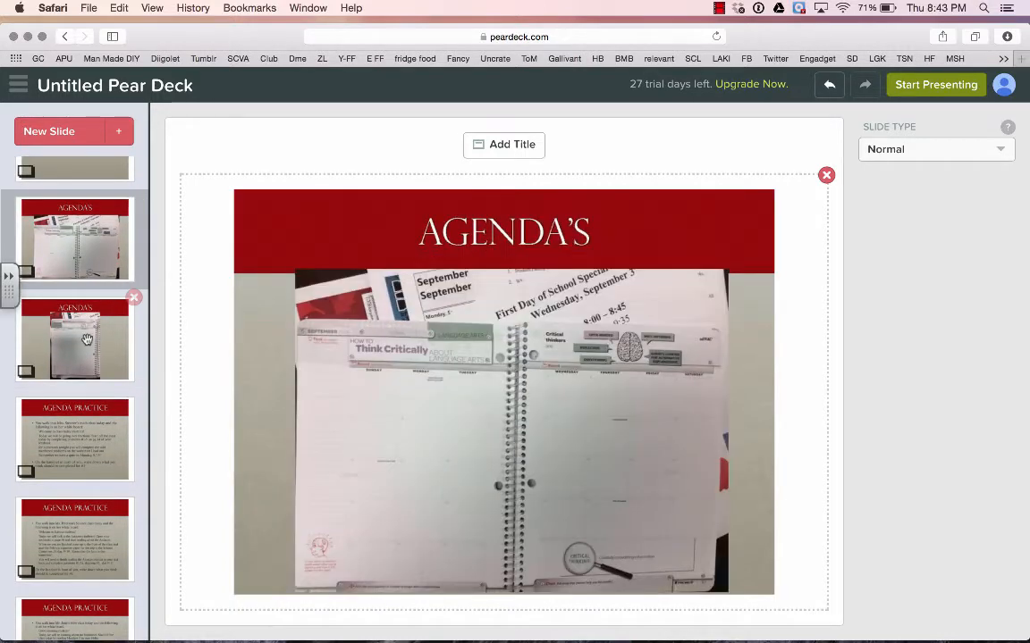
click(80, 420)
click(79, 142)
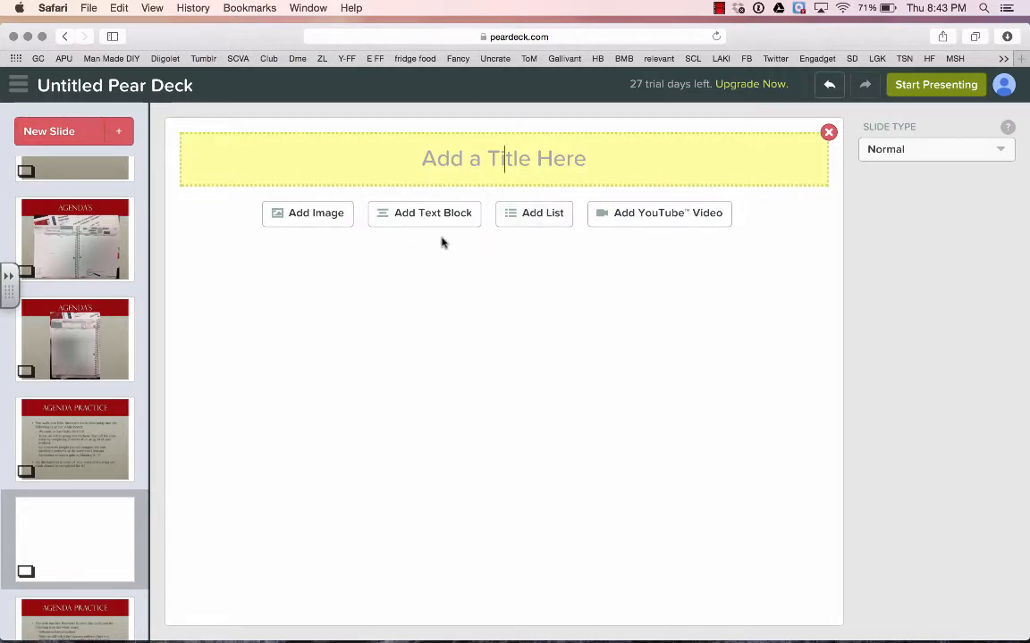
Add a multiple-choice slide asking 'How many days of the week do you record homework?'.
click(118, 131)
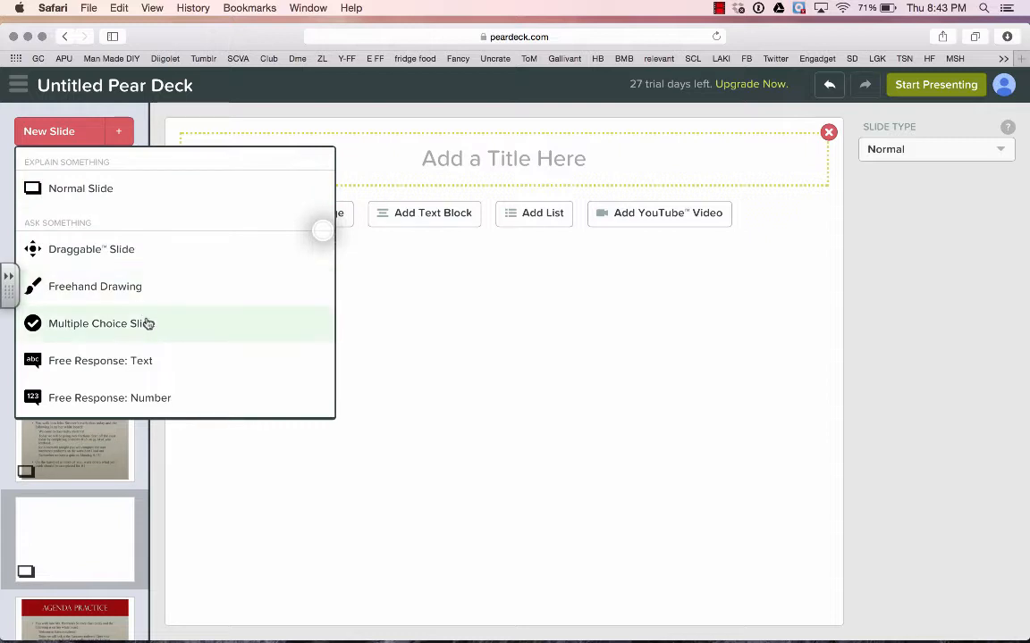
click(93, 333)
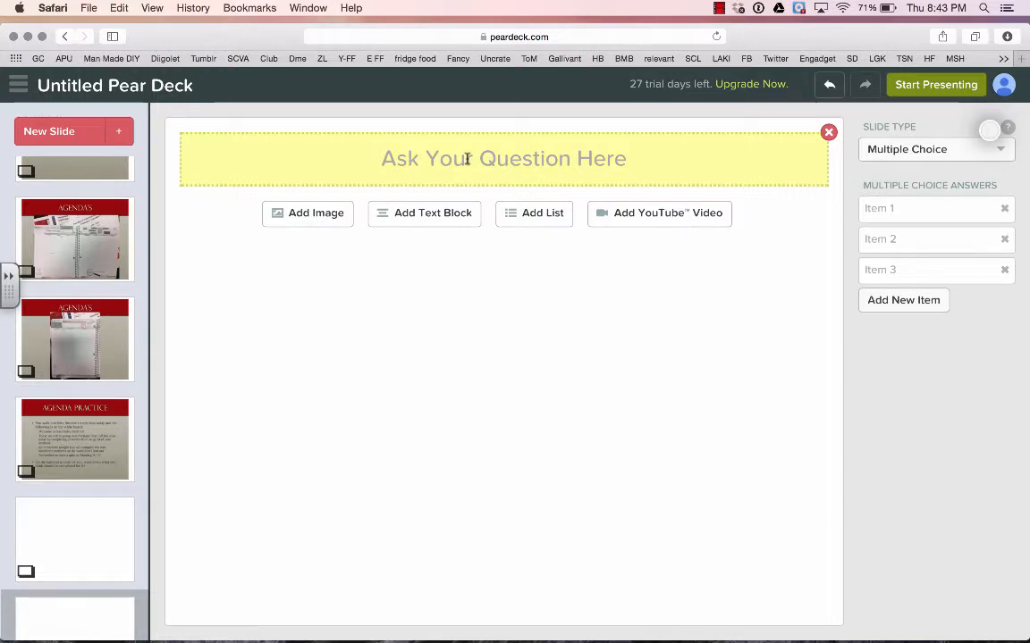
text(H)
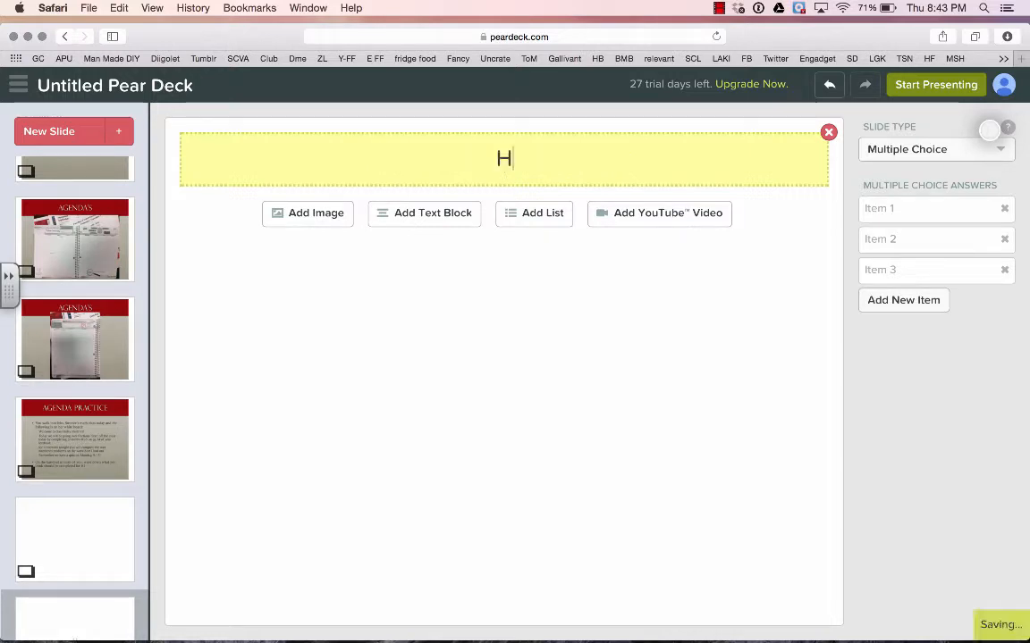
text(ow many days )
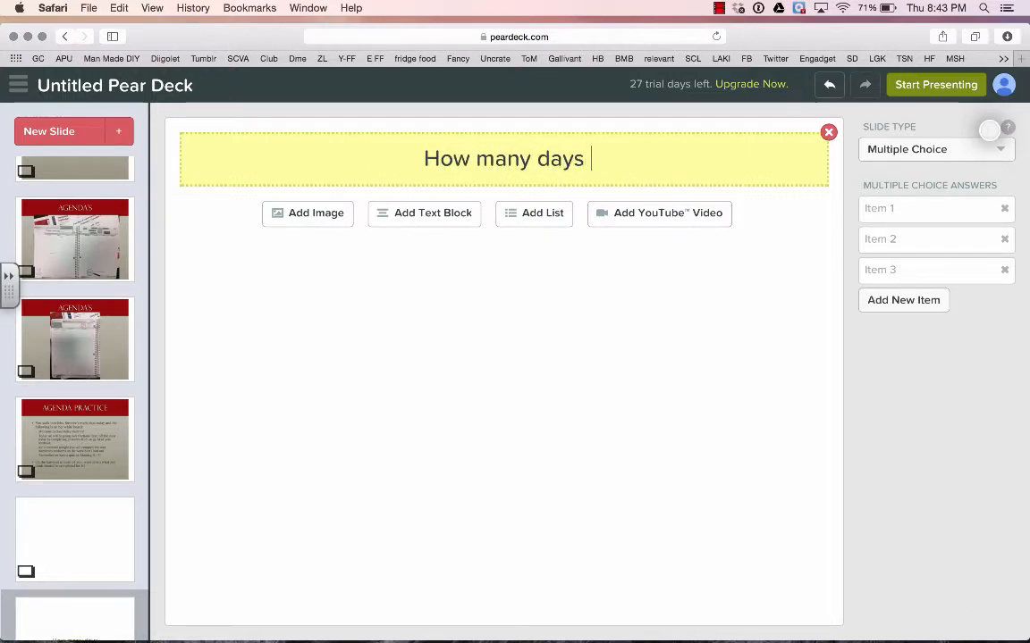
text(of the week)
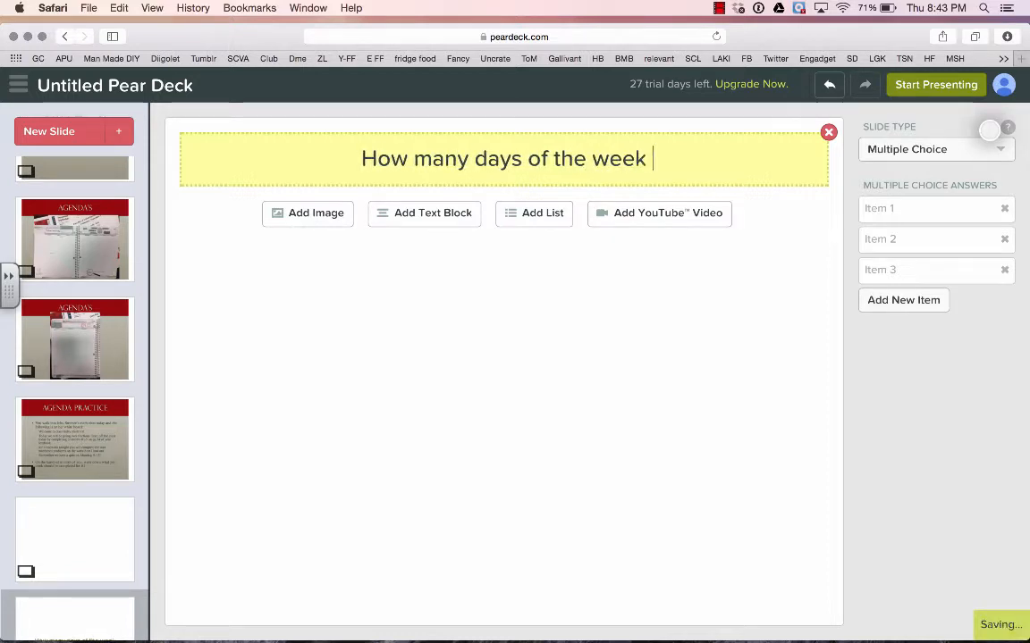
text( do you )
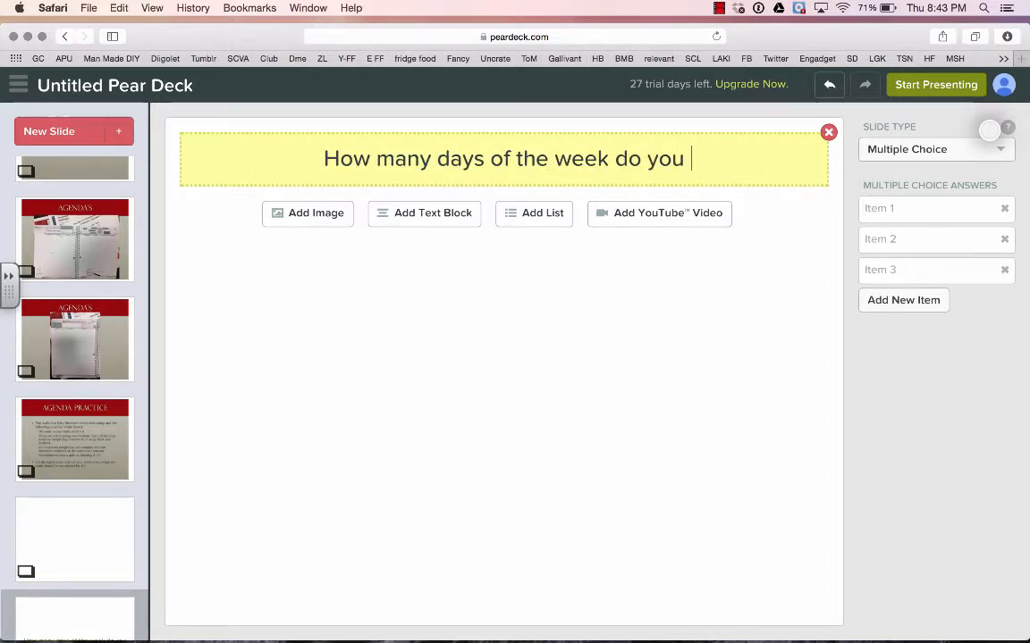
text(record homew)
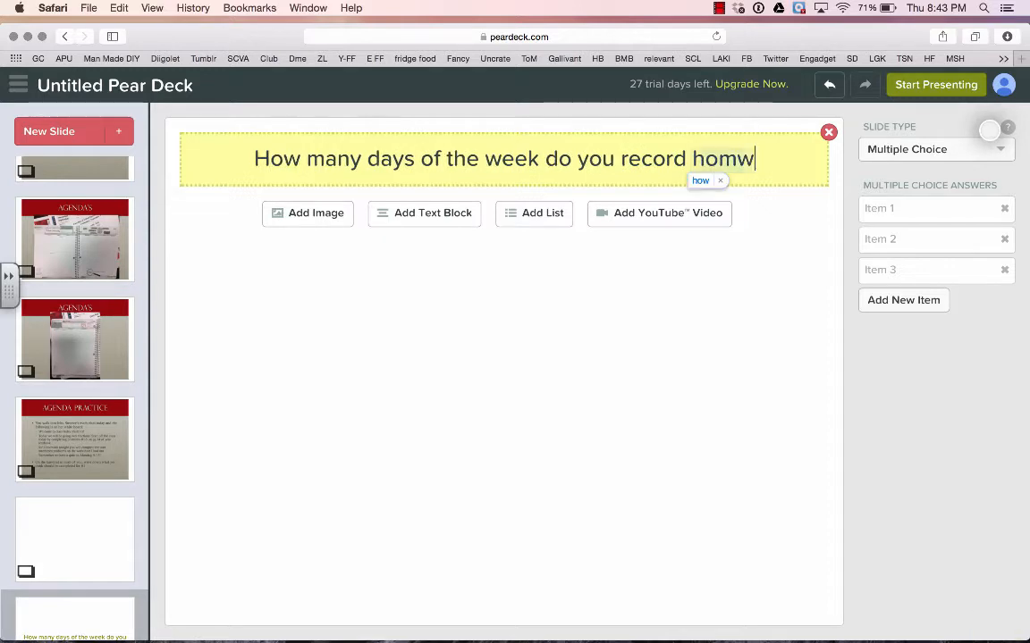
key(BackSpace)
text(ework?)
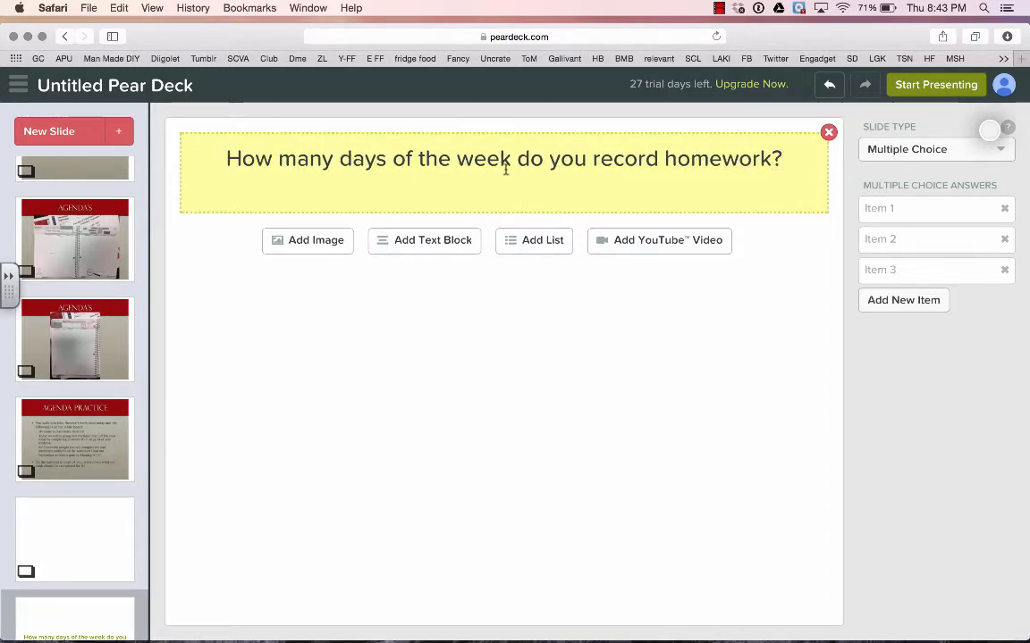
Fill in the answer choices 2, 3, 4 and 5.
click(918, 211)
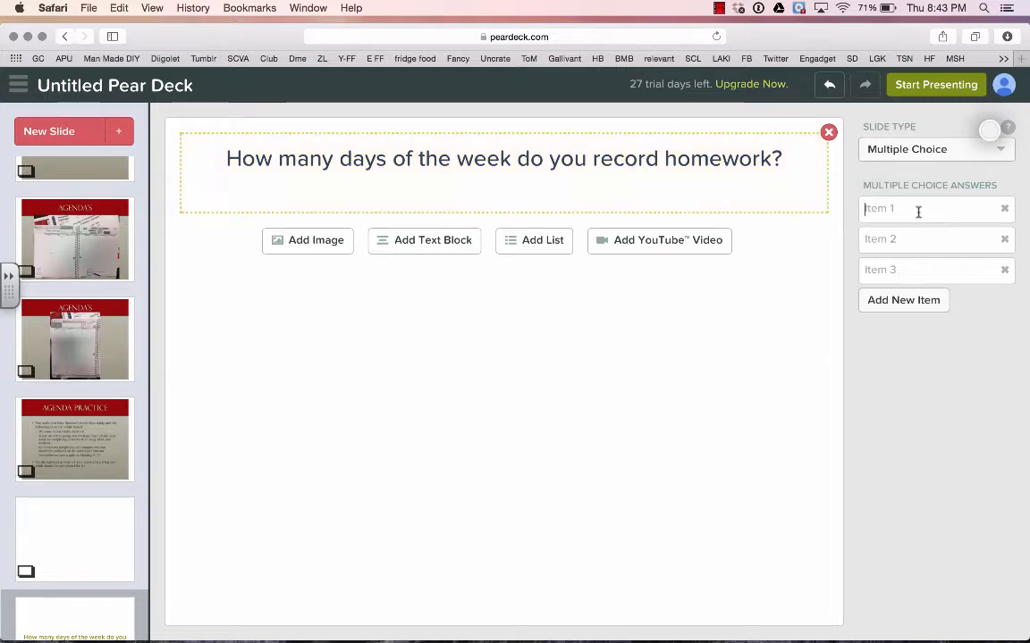
text(2)
key(Tab)
text(3)
key(Tab)
text(4)
key(Tab)
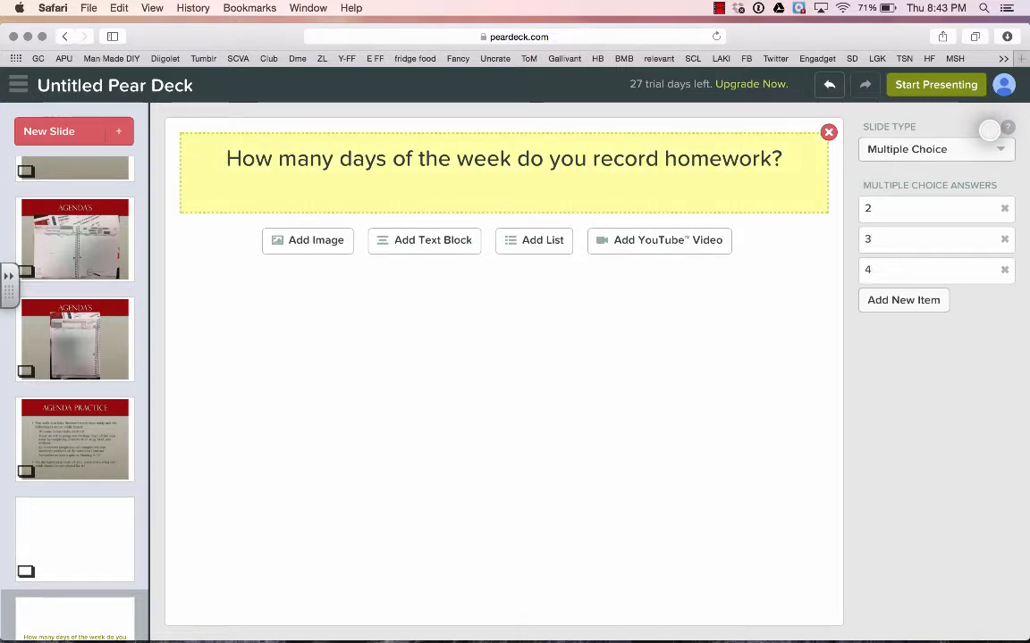
click(874, 301)
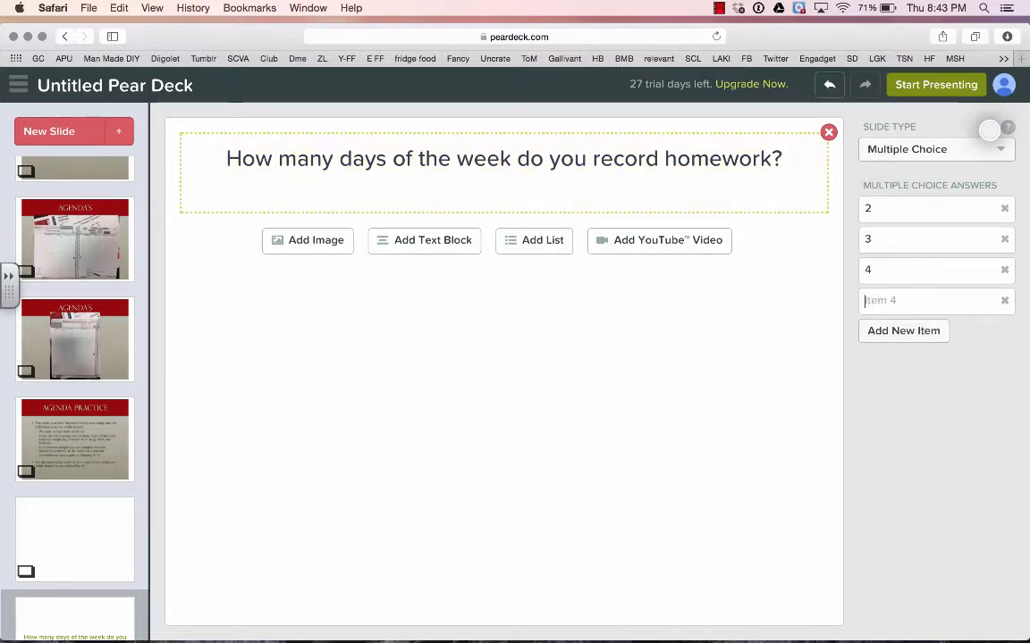
text(5)
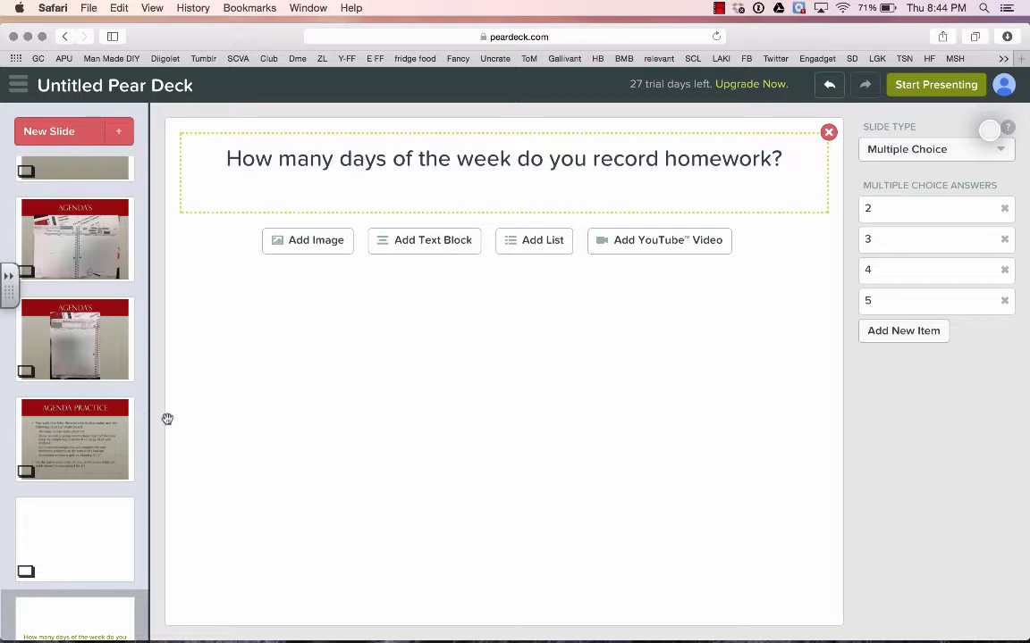
Move the homework question slide up above the blank slide.
scroll(99, 425, down, 5)
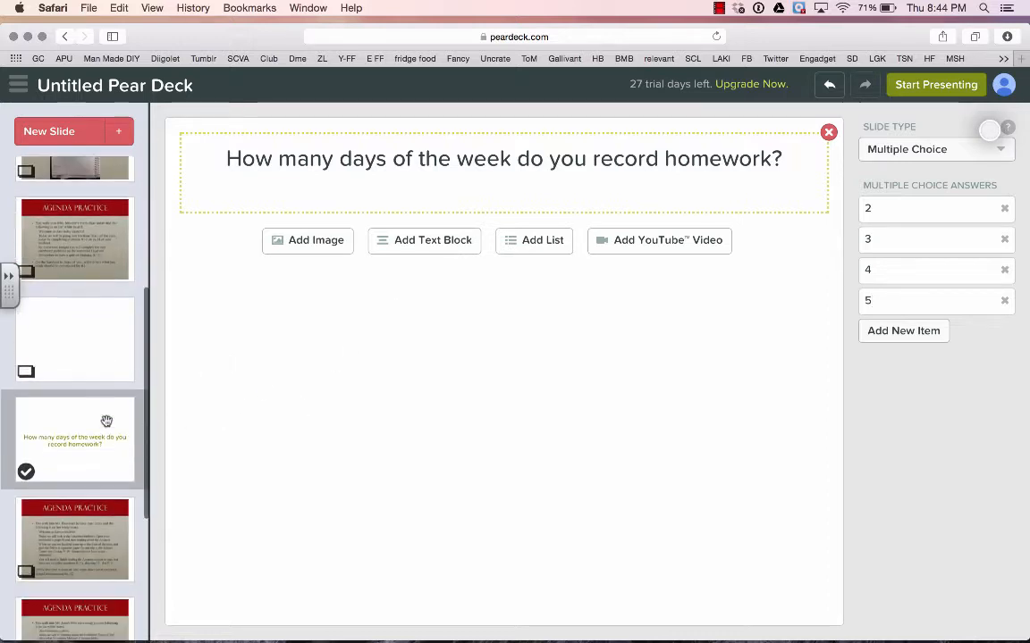
mouse_move(82, 445)
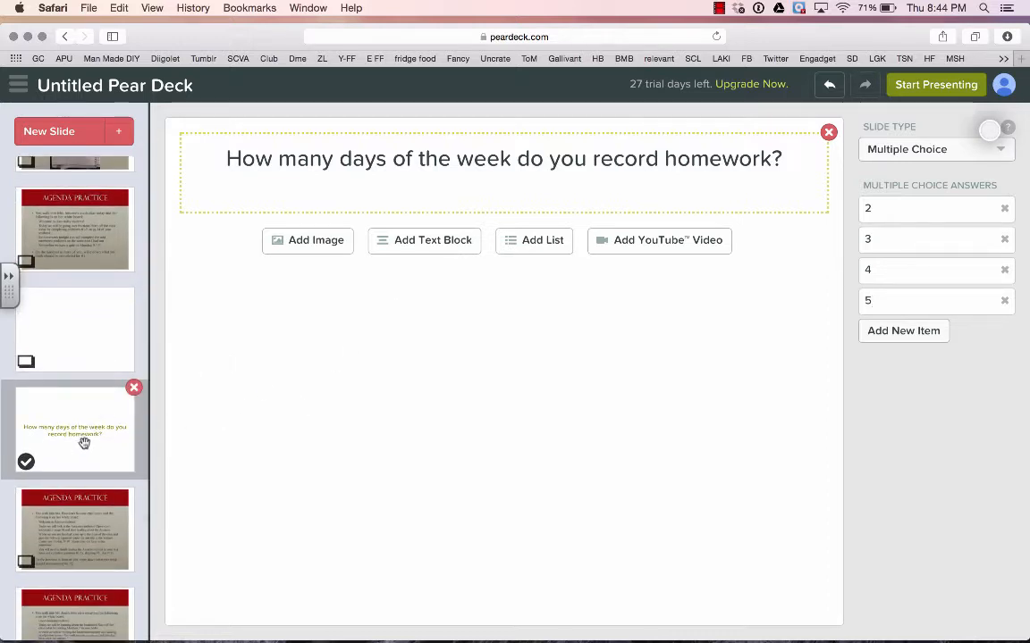
drag(83, 443, 81, 338)
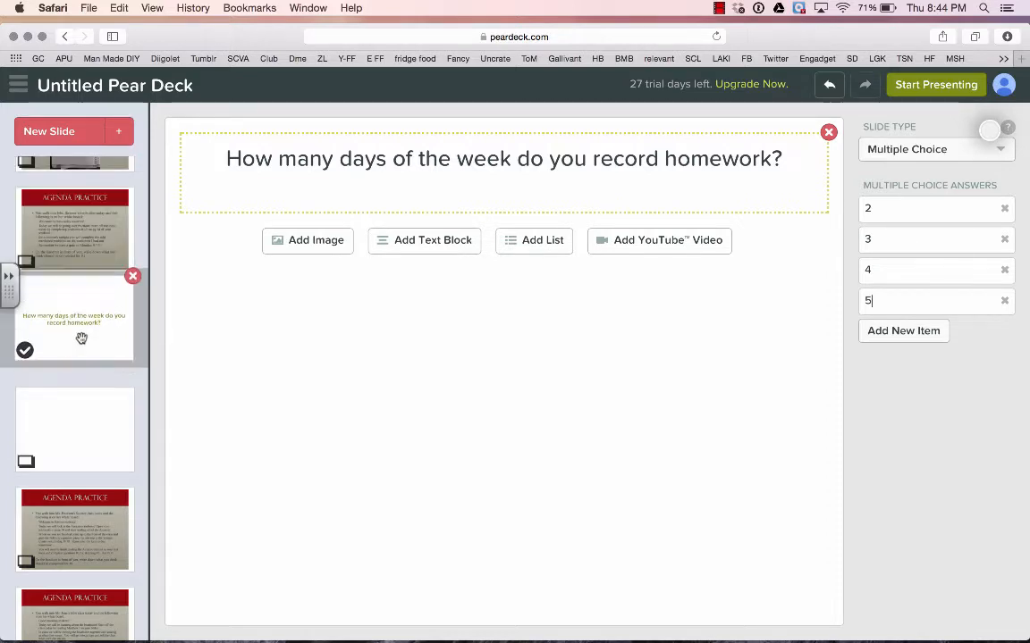
Delete the empty blank slide and go back to the homework question.
click(79, 406)
click(133, 388)
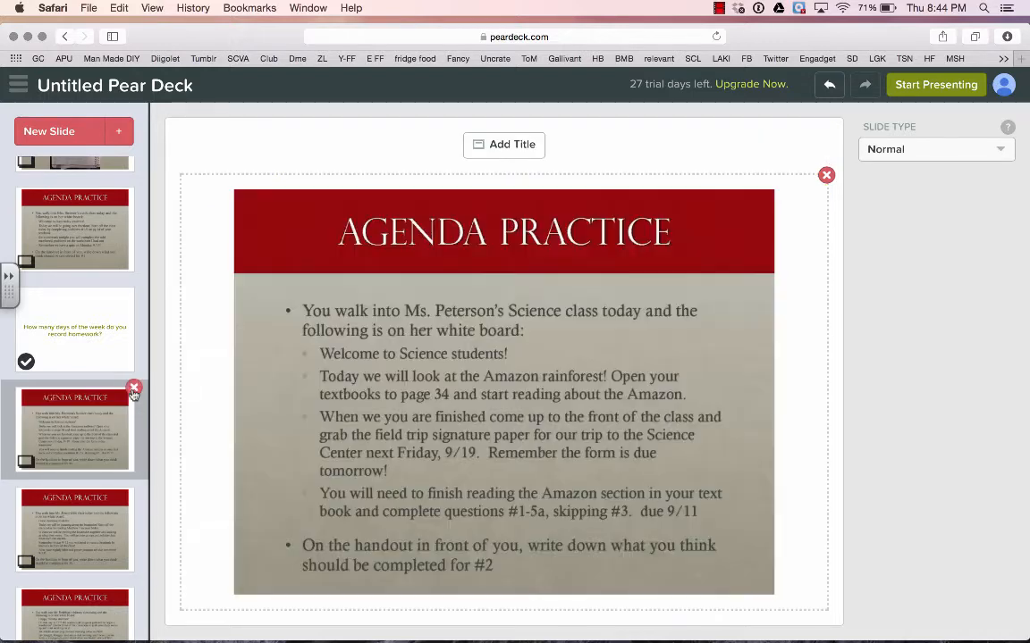
click(108, 317)
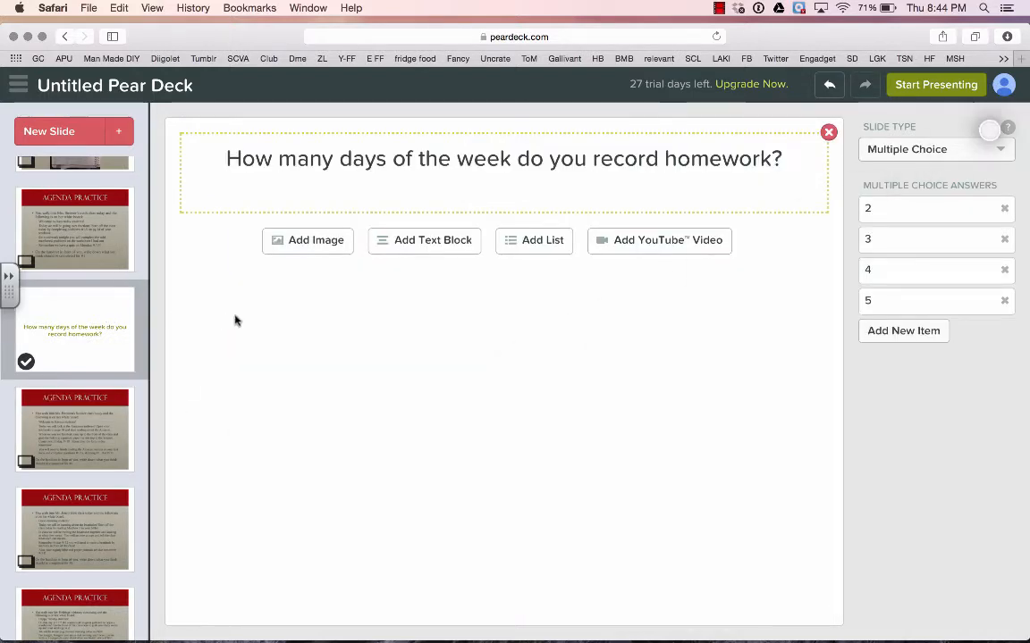
scroll(112, 346, down, 3)
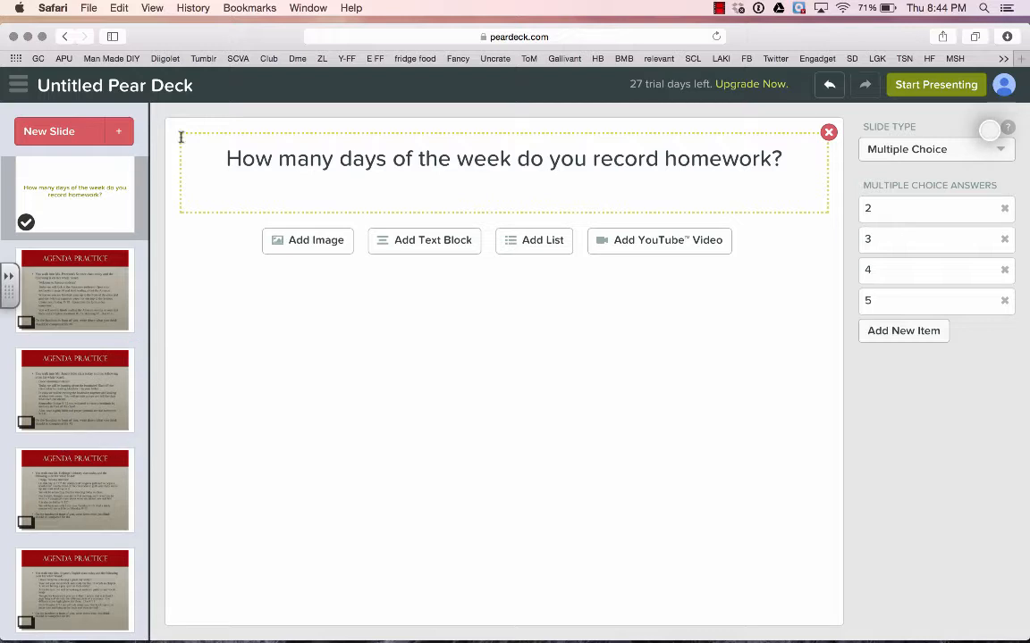
Add a Free Response: Text slide asking what day the teacher will check your agenda.
click(124, 133)
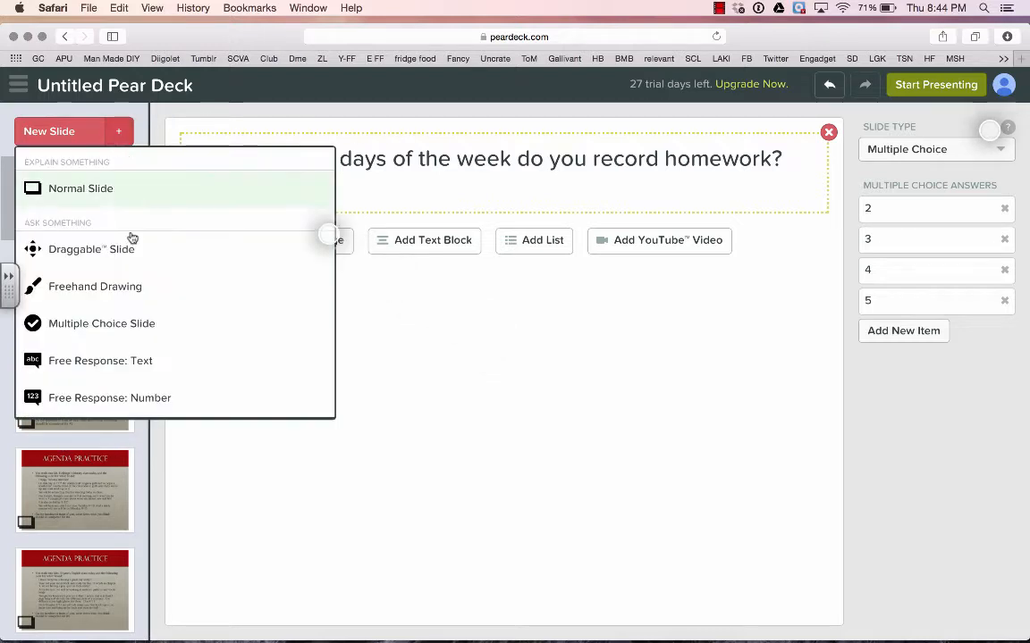
click(177, 363)
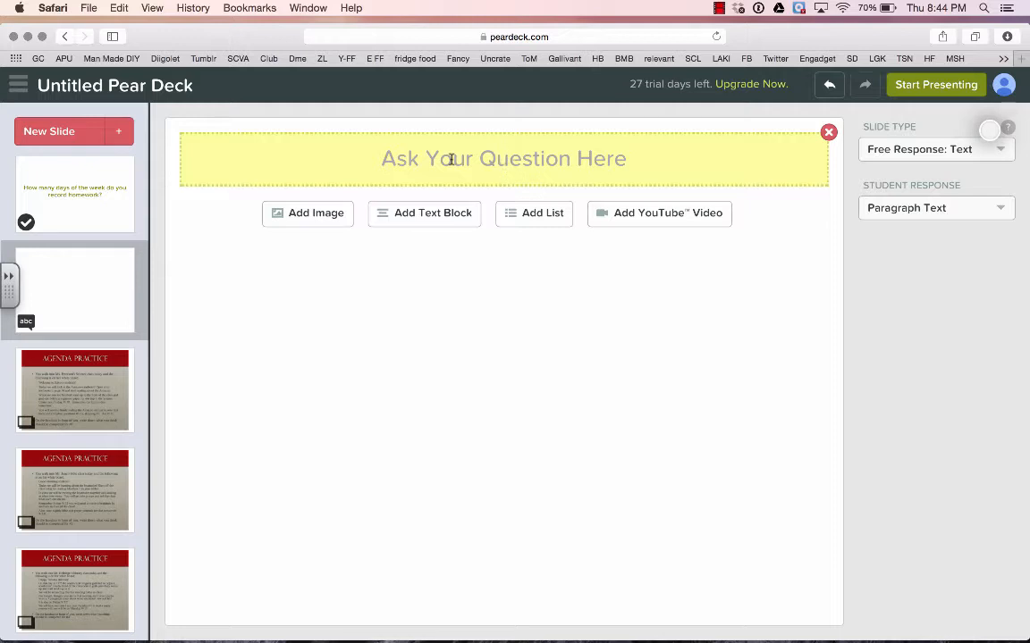
text(What doa)
key(BackSpace)
key(BackSpace)
text(a)
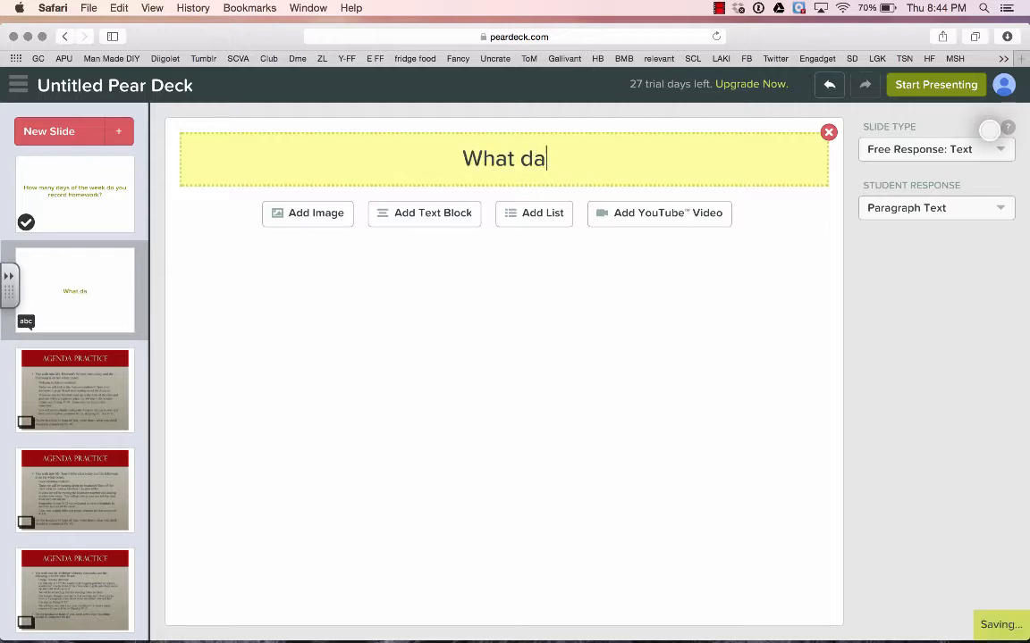
text(y of the week will )
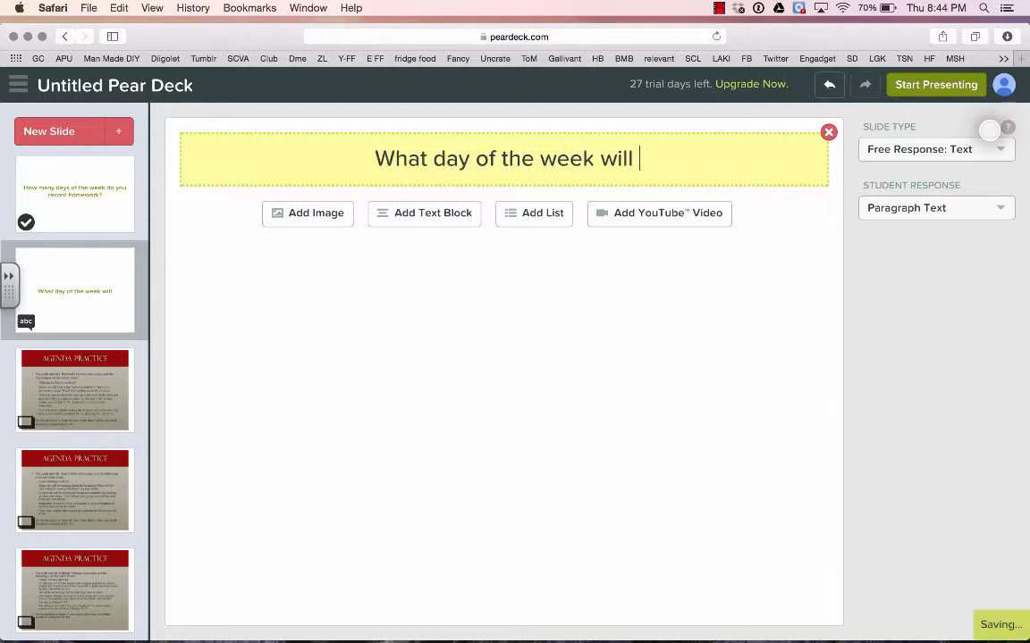
text(Mr. Rahn)
key(BackSpace)
key(BackSpace)
text(m )
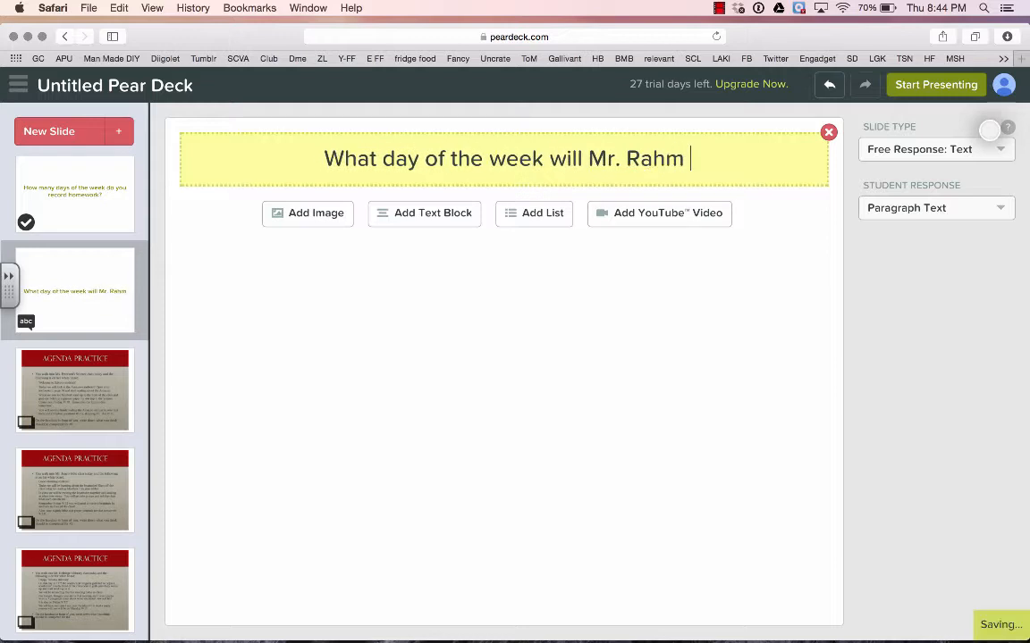
text(check y)
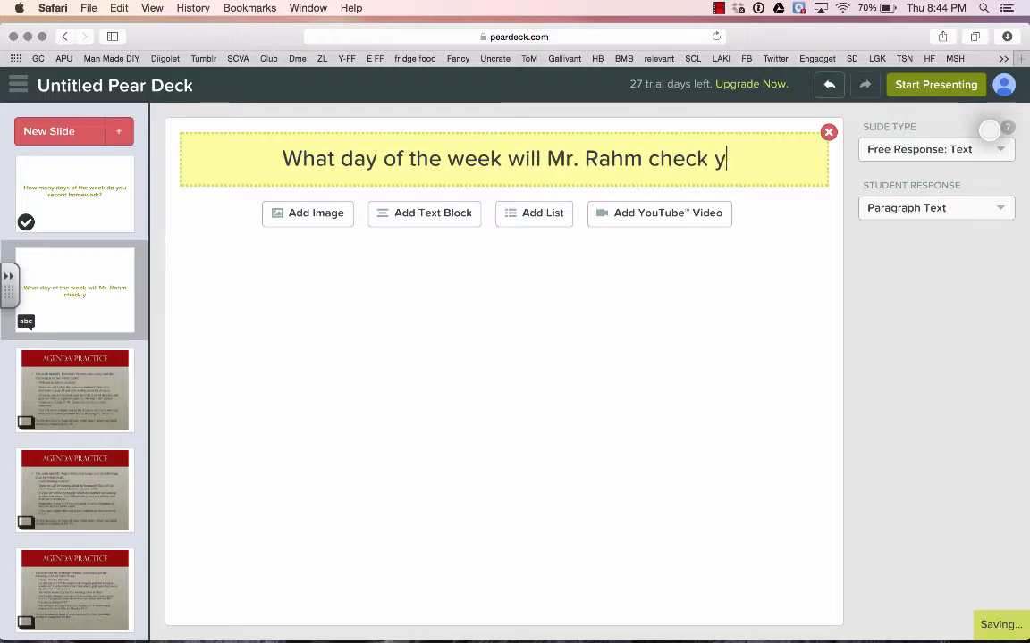
text(our agenda?)
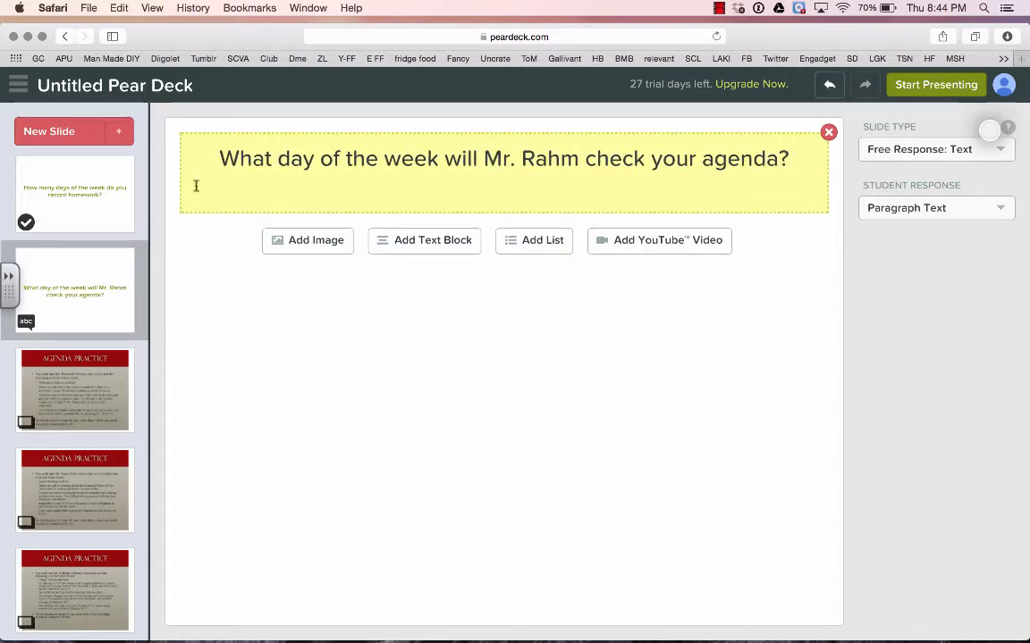
Set the student response to Short Text and place the slide after the second Agenda Practice.
click(936, 209)
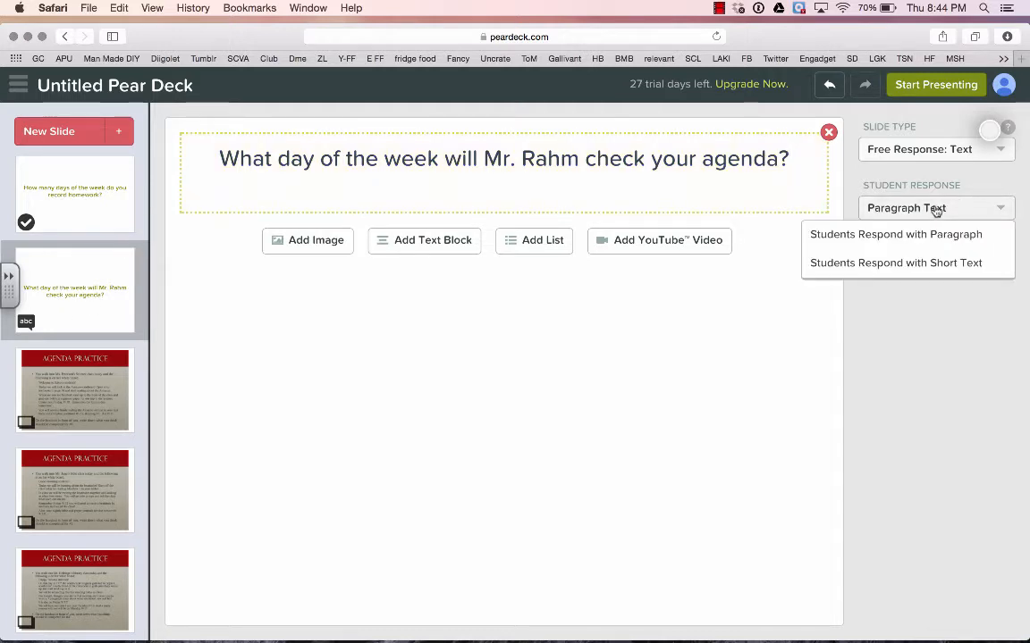
click(918, 264)
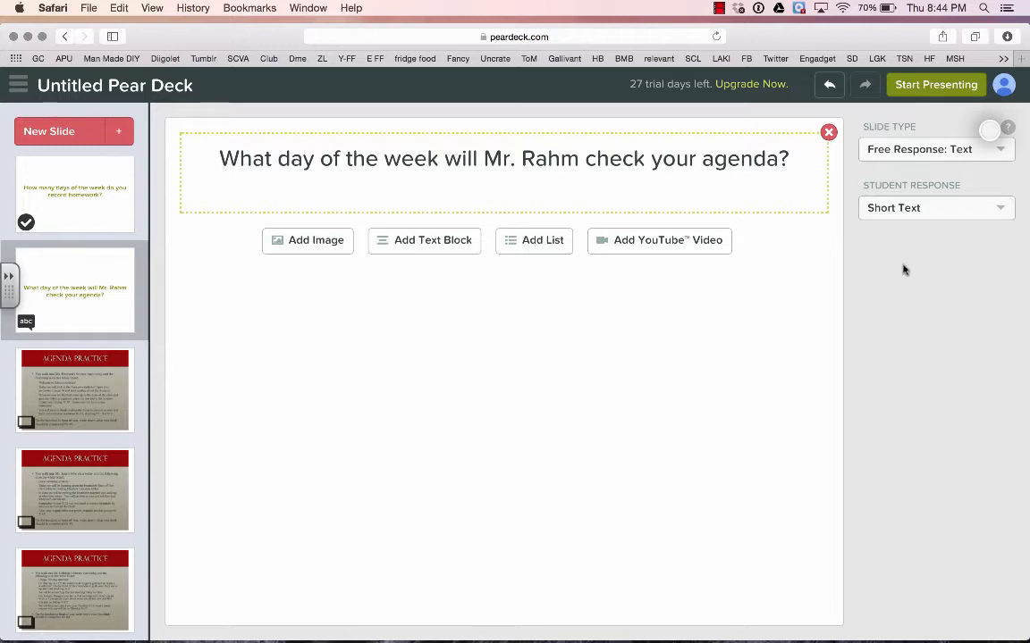
drag(44, 283, 56, 539)
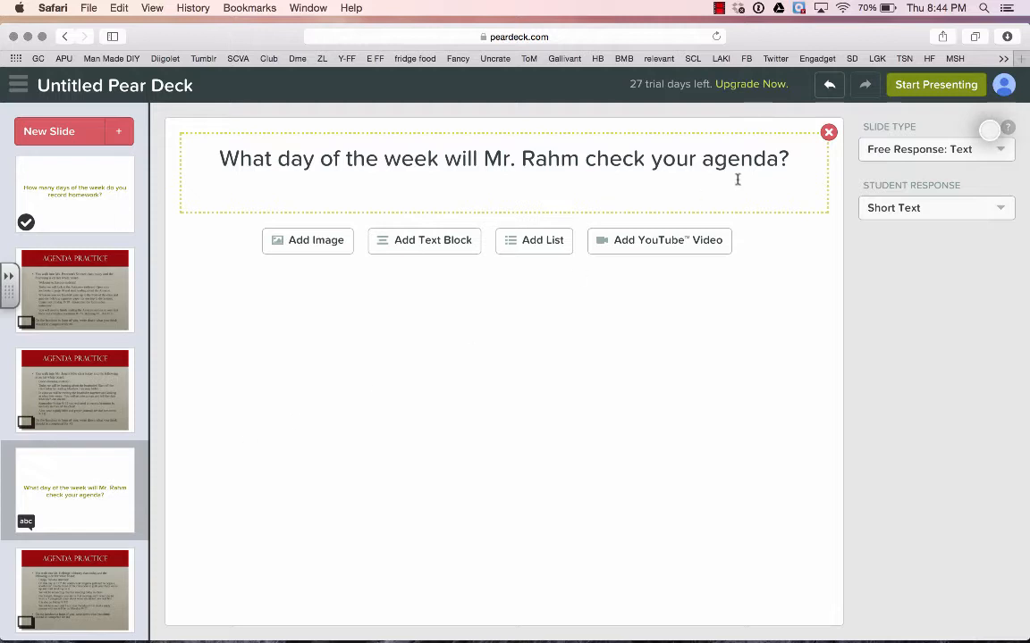
Start presenting the deck and bring up the live session page with its join code.
click(927, 89)
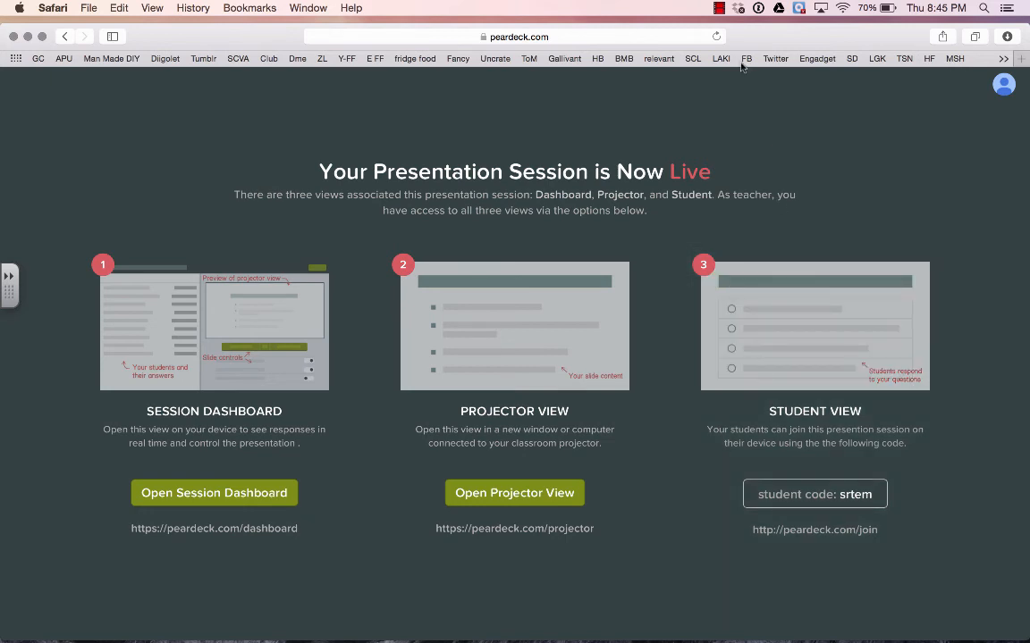
click(720, 9)
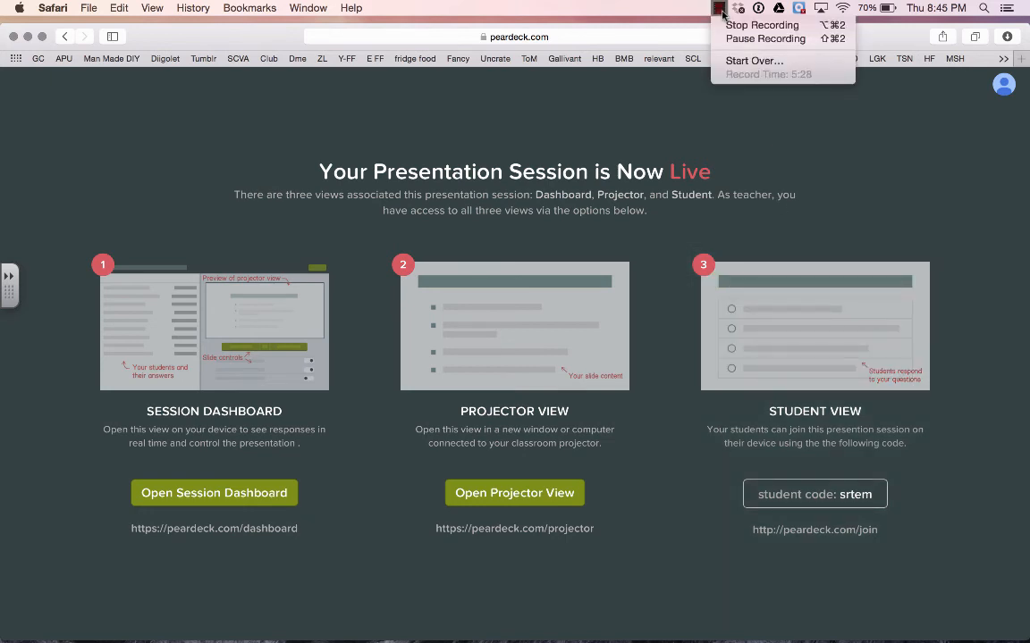